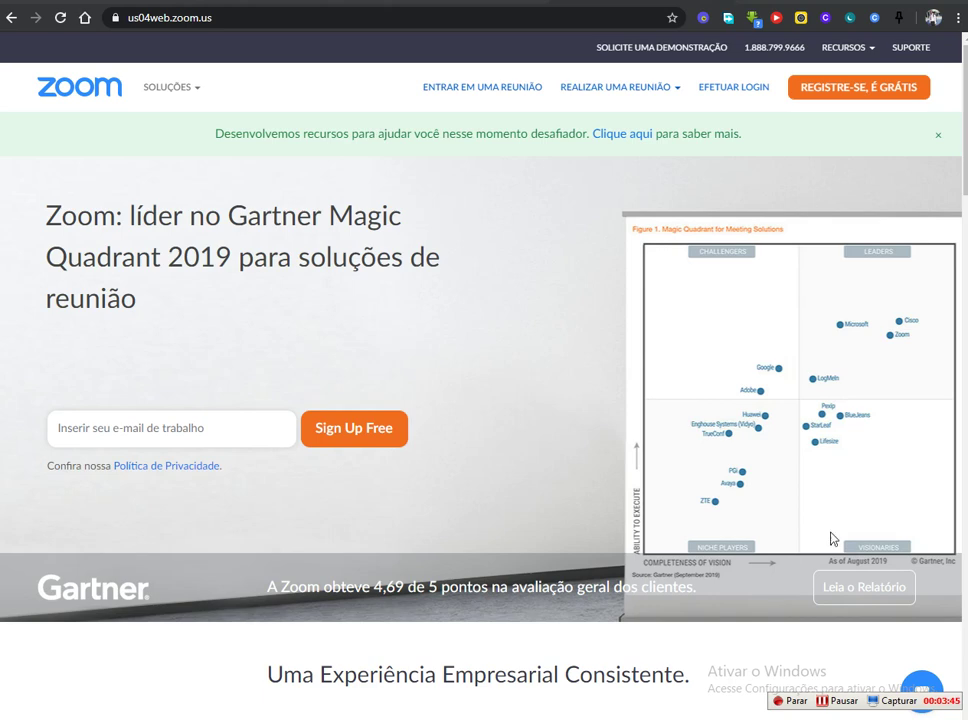
# Open the Zoom sign-in page and highlight its web address
pyautogui.click(727, 96)
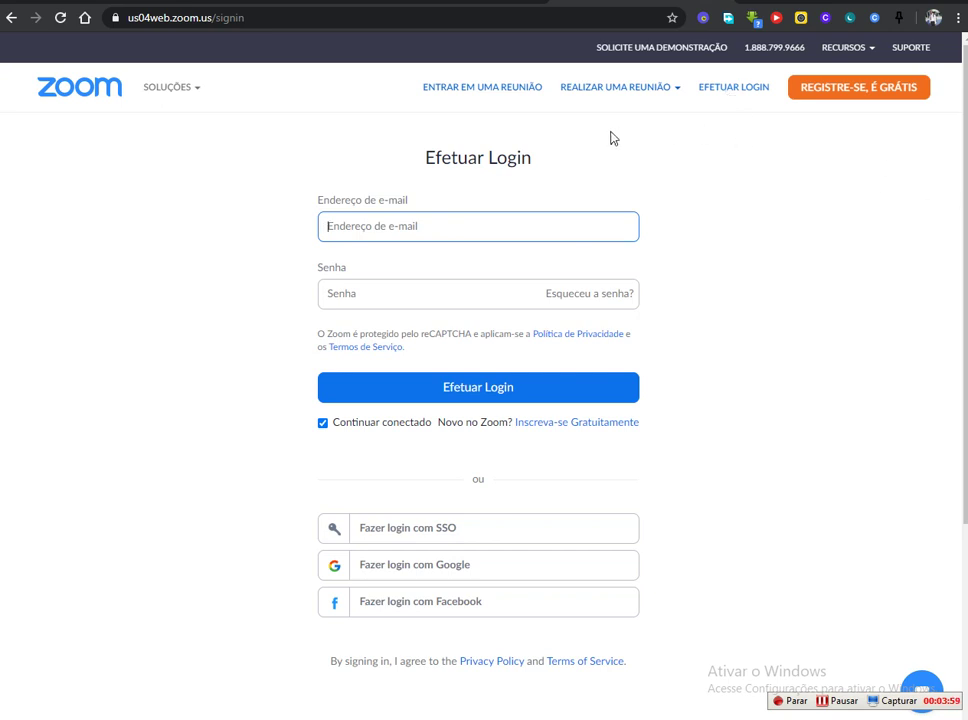
pyautogui.moveTo(258, 22); pyautogui.dragTo(100, 18)
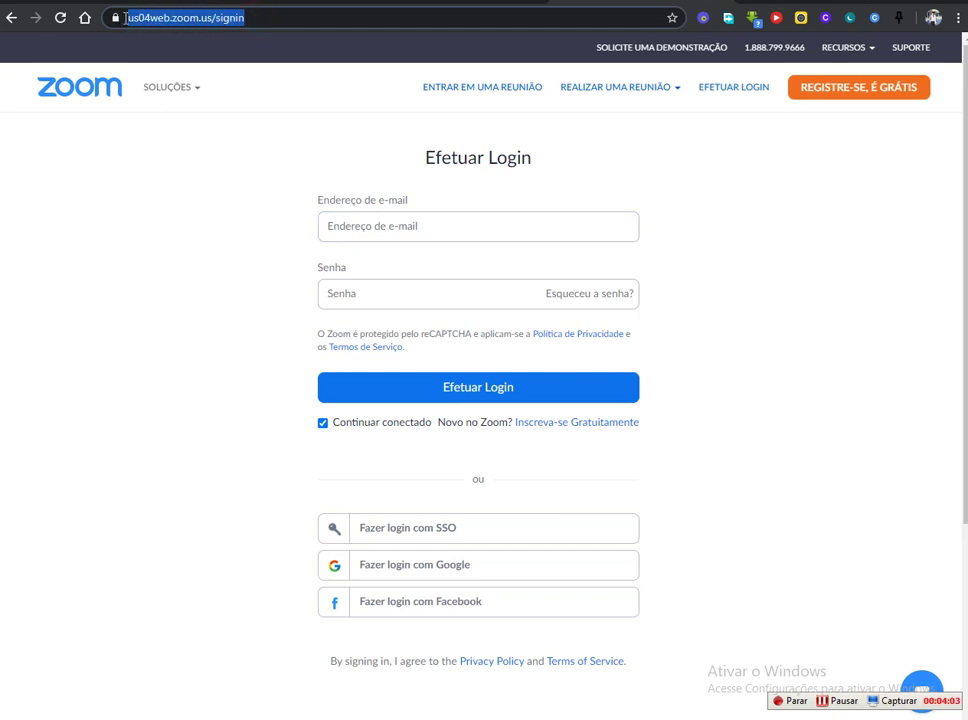
pyautogui.moveTo(166, 78)
pyautogui.click(255, 18)
pyautogui.moveTo(282, 18); pyautogui.dragTo(127, 18)
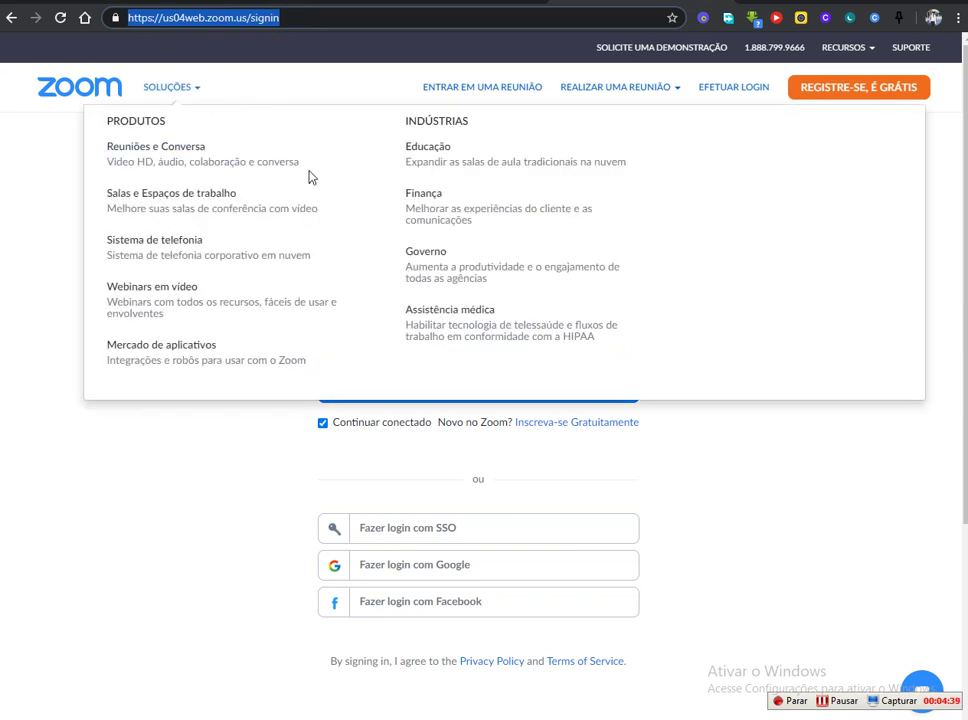
pyautogui.click(166, 488)
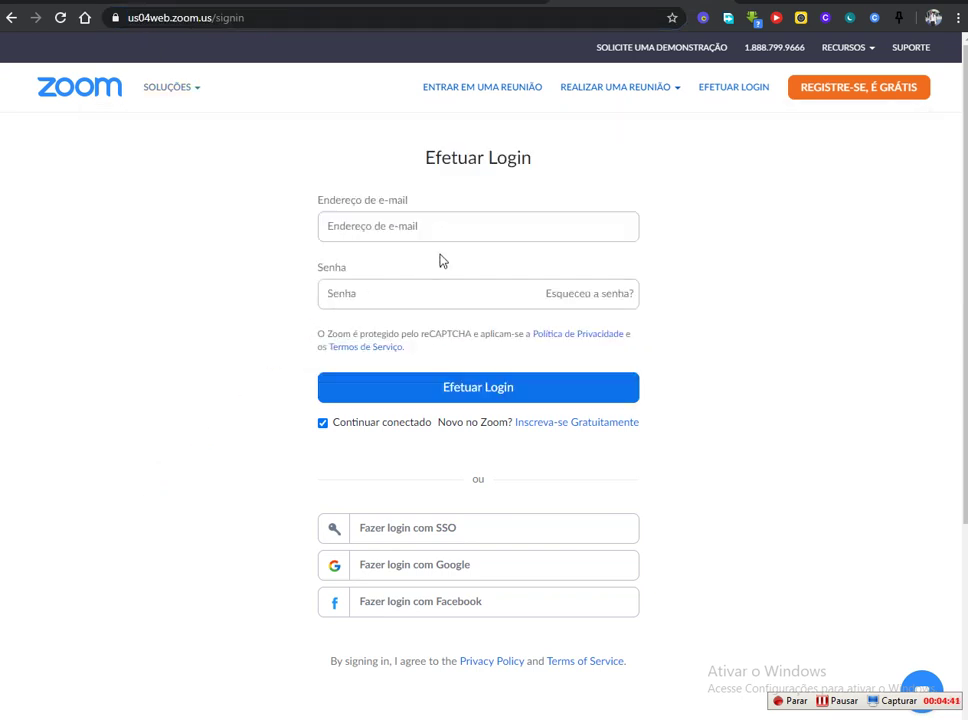
# Sign in to the Zoom web portal with the existing Google account
pyautogui.click(460, 228)
pyautogui.click(216, 277)
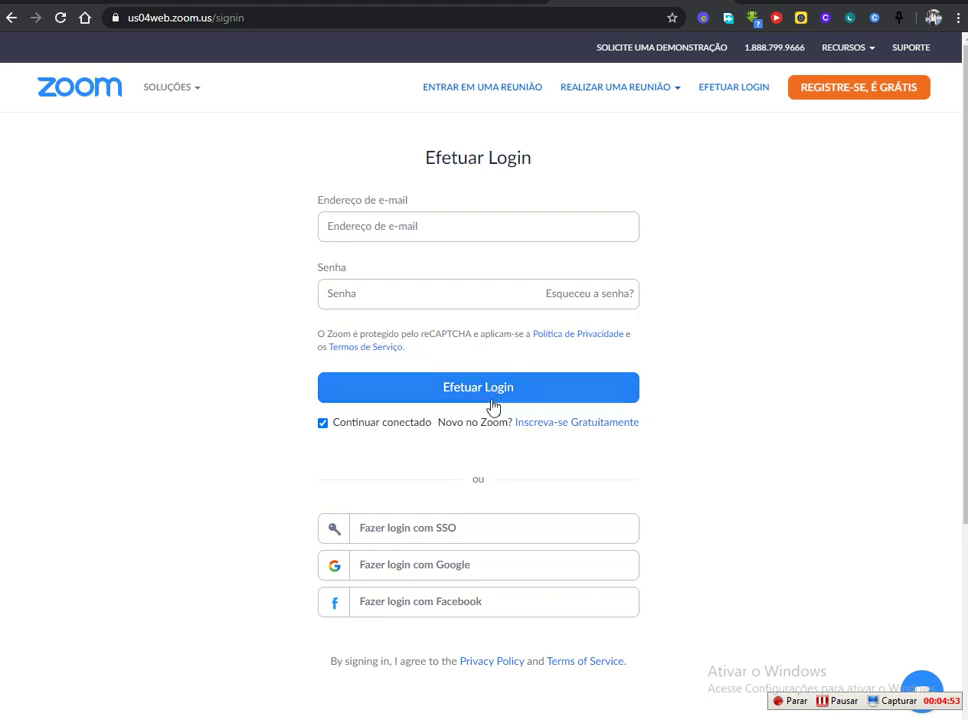
pyautogui.click(460, 566)
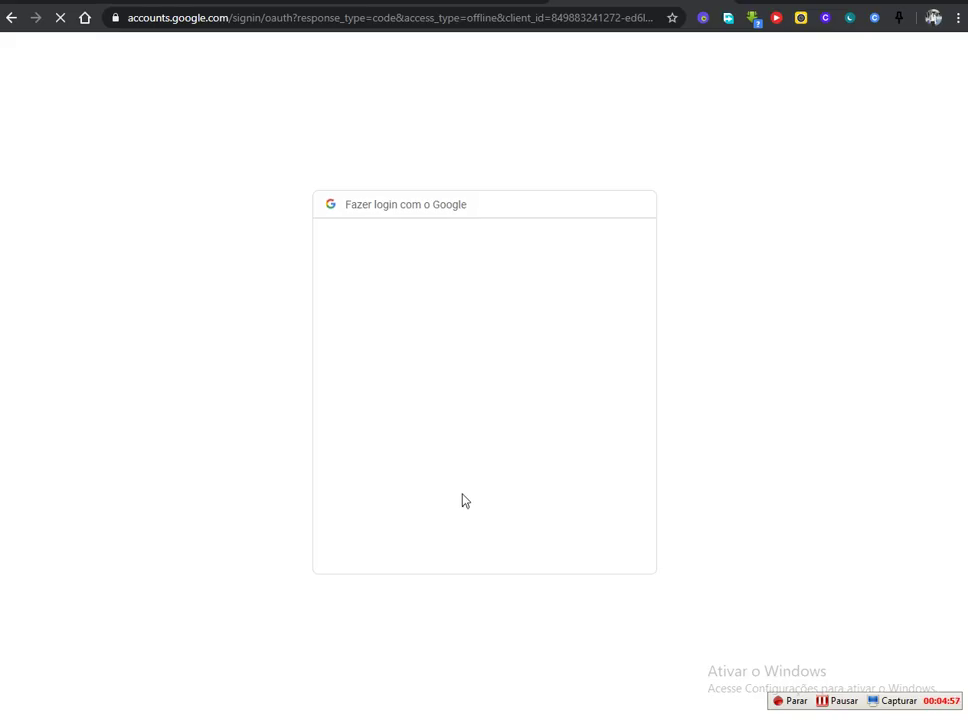
pyautogui.click(443, 361)
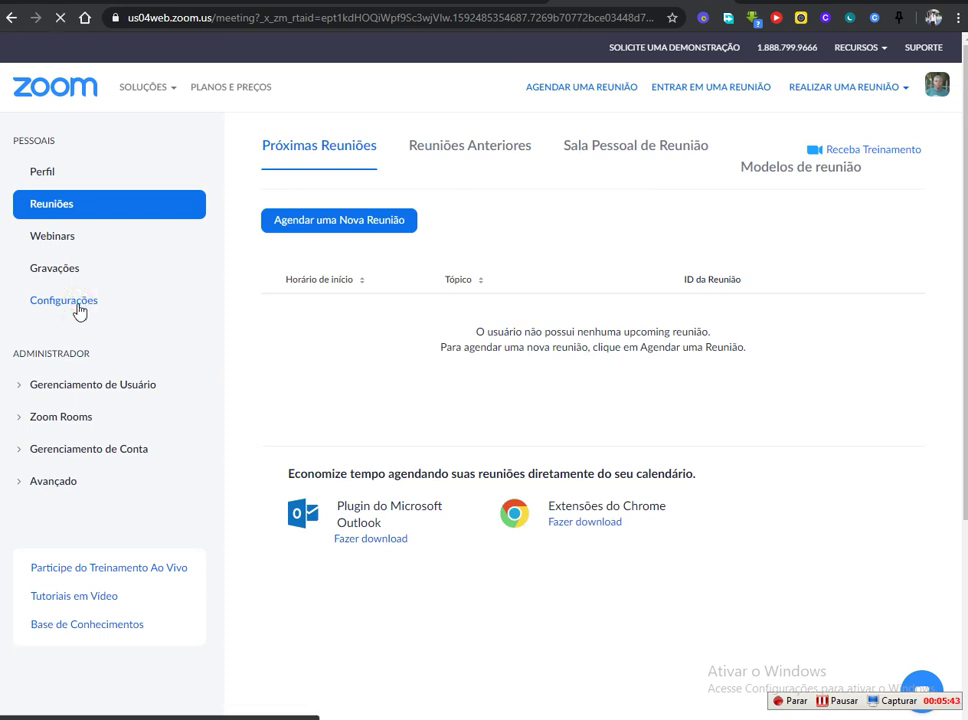
# In the account's meeting settings, enable the option Mostrar o link "Join from your browser"
pyautogui.click(79, 312)
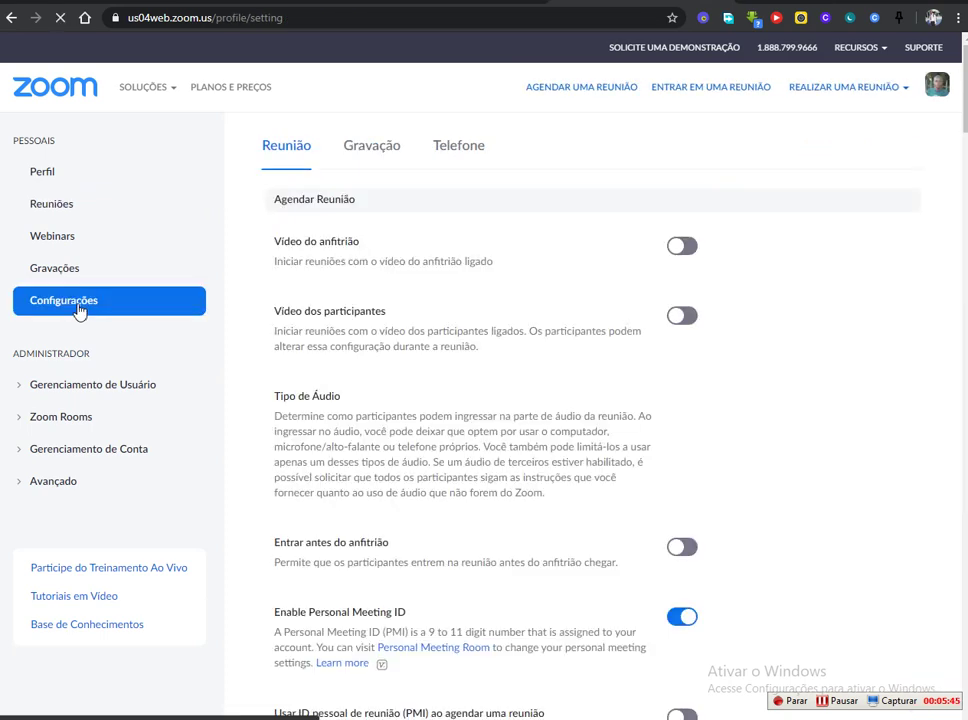
pyautogui.scroll(-3, 449, 387)
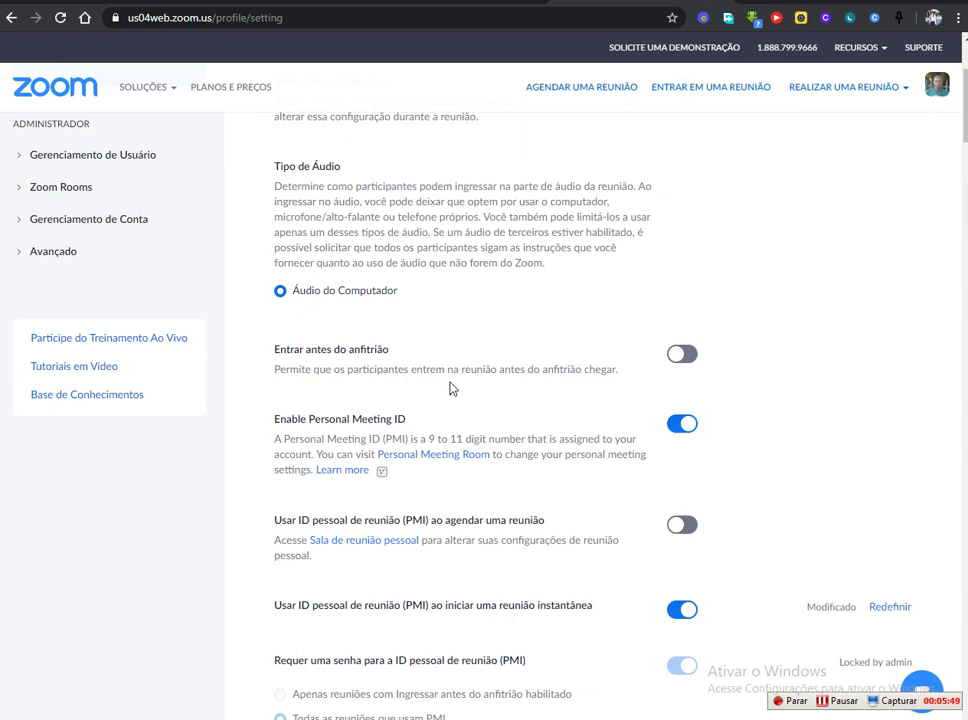
pyautogui.scroll(-2, 450, 388)
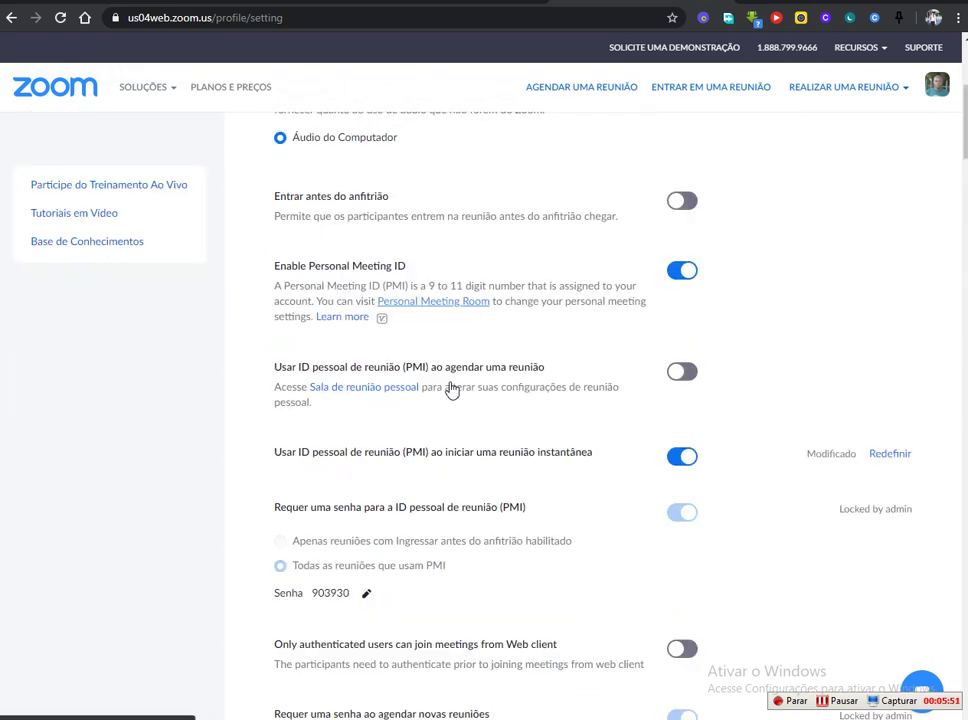
pyautogui.scroll(-3, 450, 388)
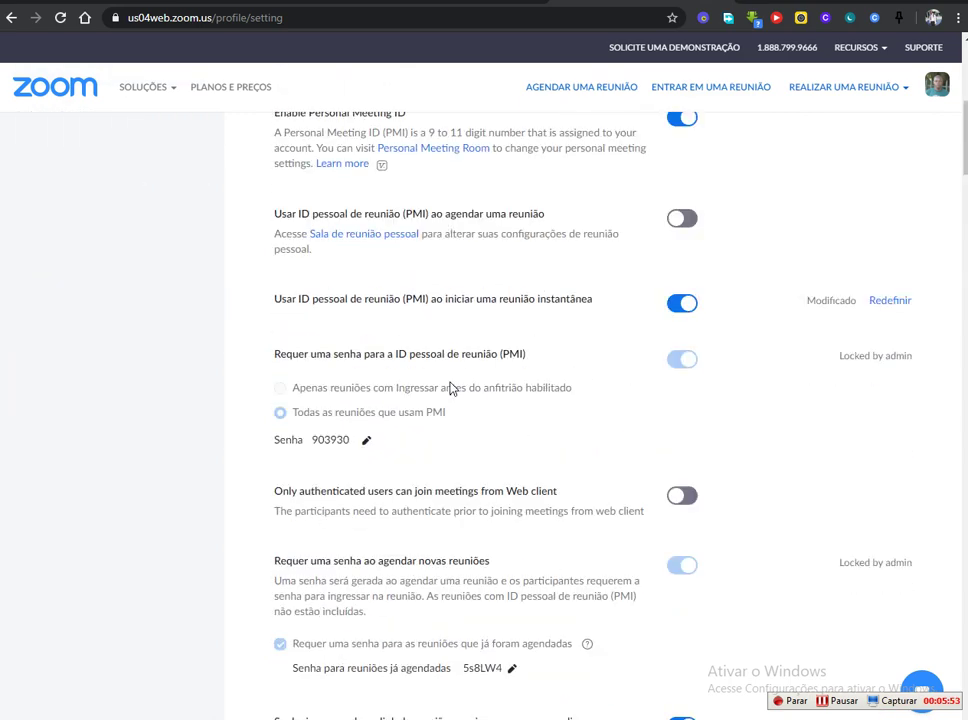
pyautogui.scroll(-2, 450, 388)
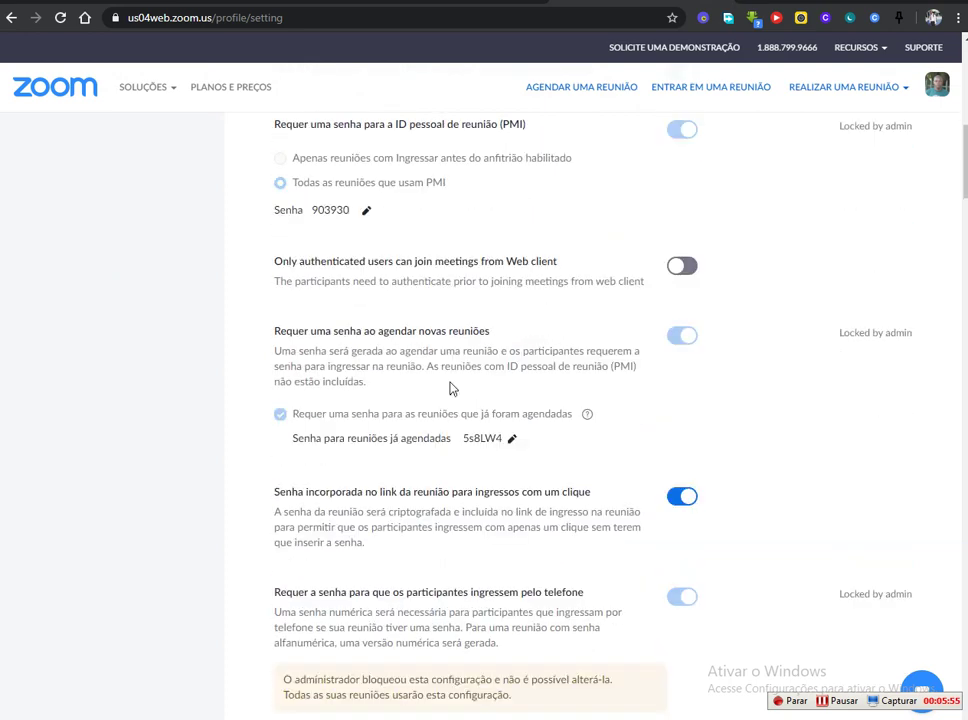
pyautogui.scroll(-2, 450, 388)
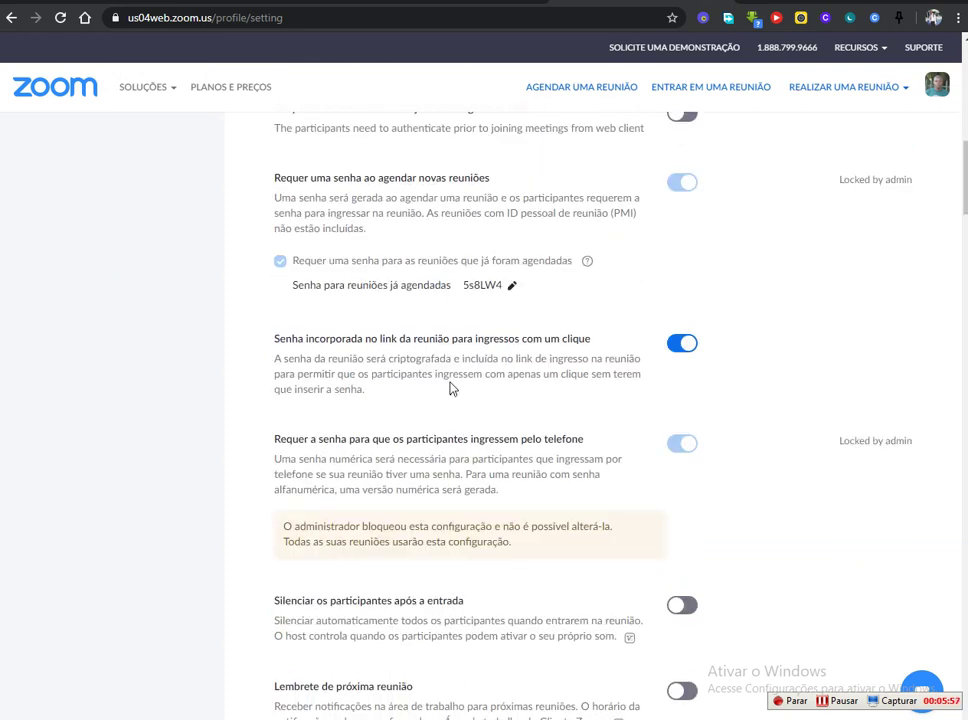
pyautogui.scroll(8, 450, 388)
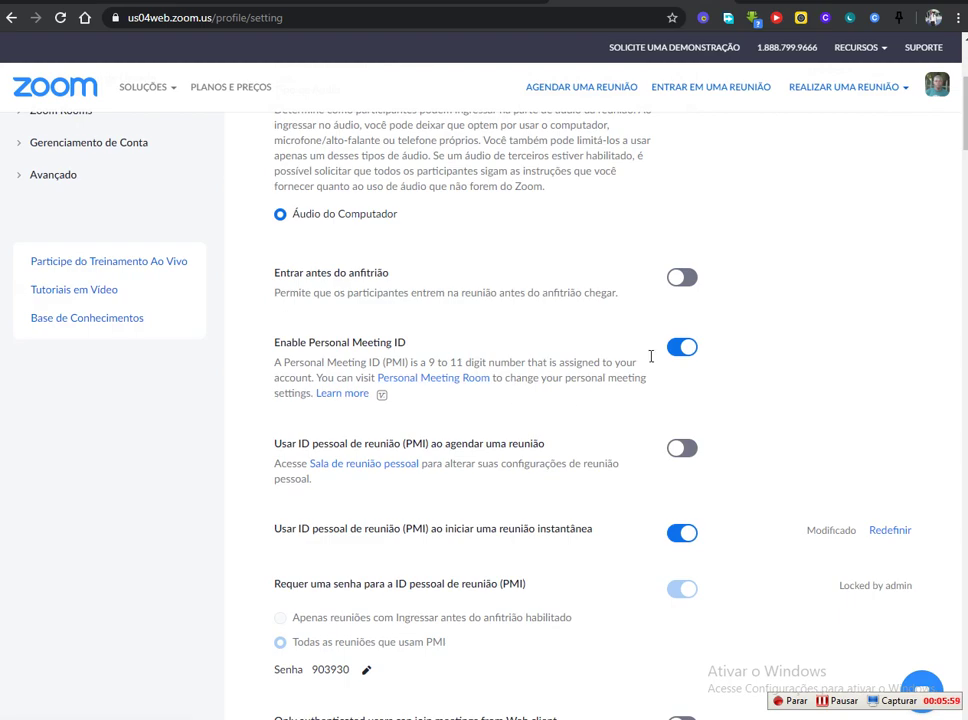
pyautogui.moveTo(966, 143); pyautogui.dragTo(917, 593)
pyautogui.scroll(-2, 917, 593)
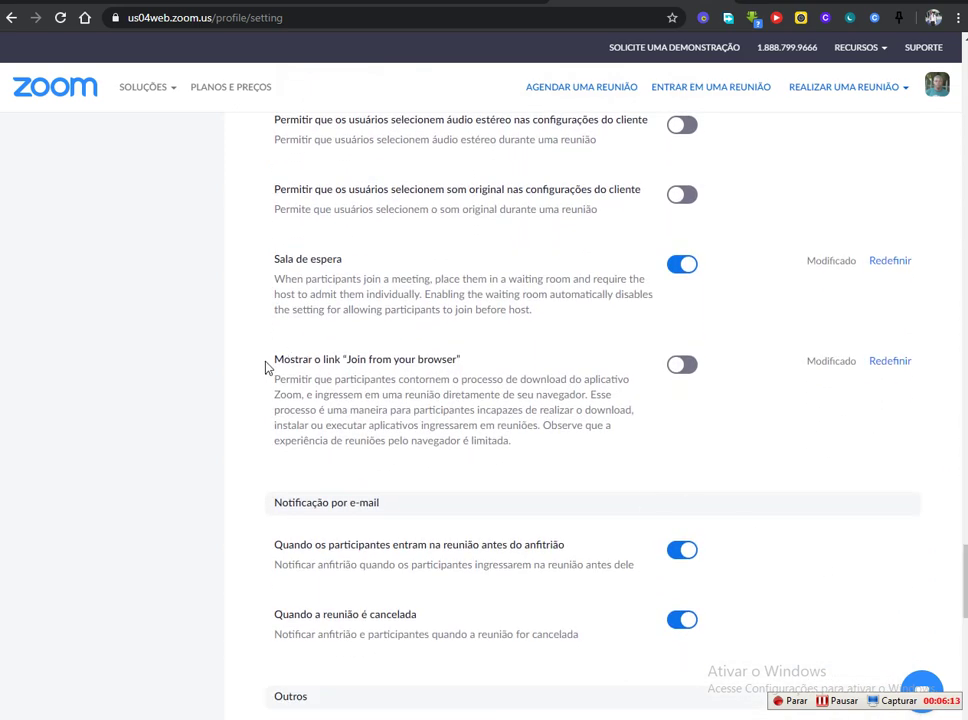
pyautogui.moveTo(273, 360); pyautogui.dragTo(519, 447)
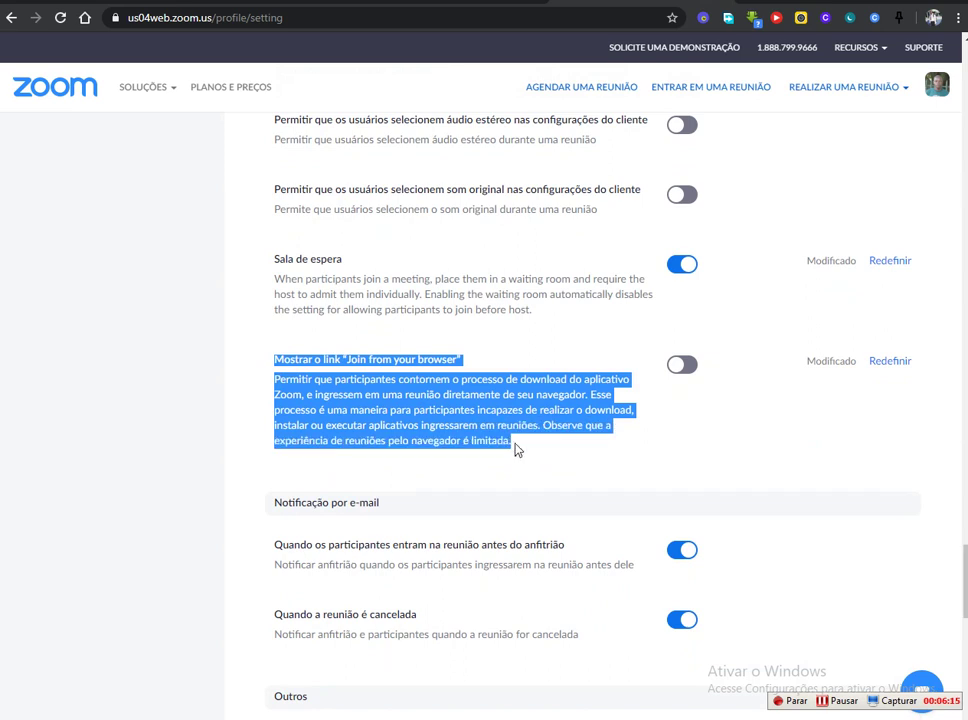
pyautogui.click(498, 470)
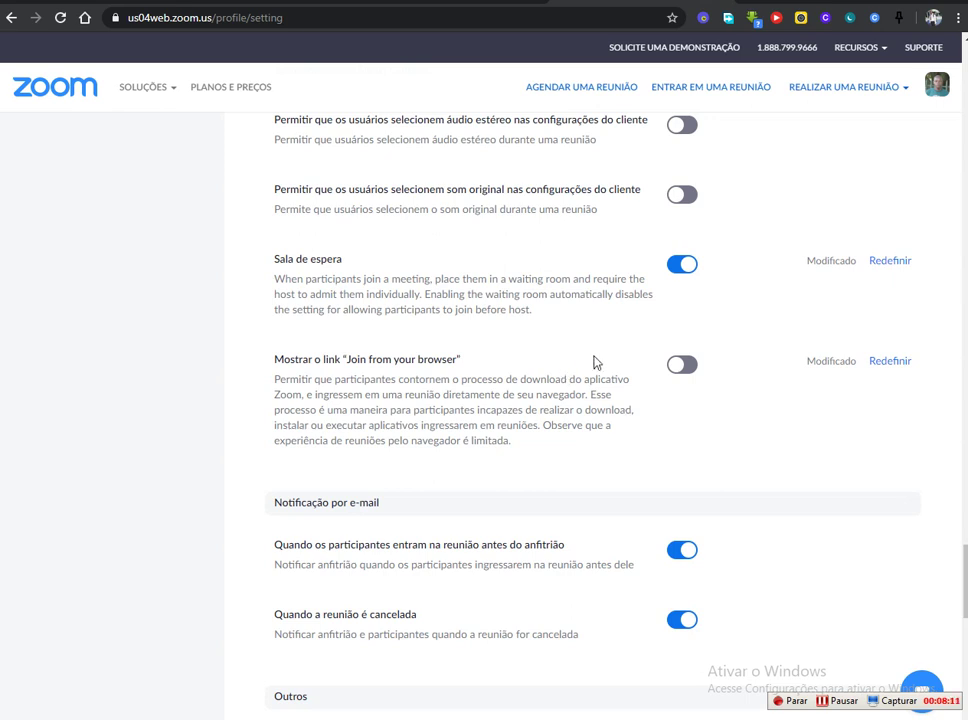
pyautogui.click(689, 368)
# Switch to the Zoom desktop app, start a new meeting with computer audio and mute the microphone
pyautogui.click(674, 3)
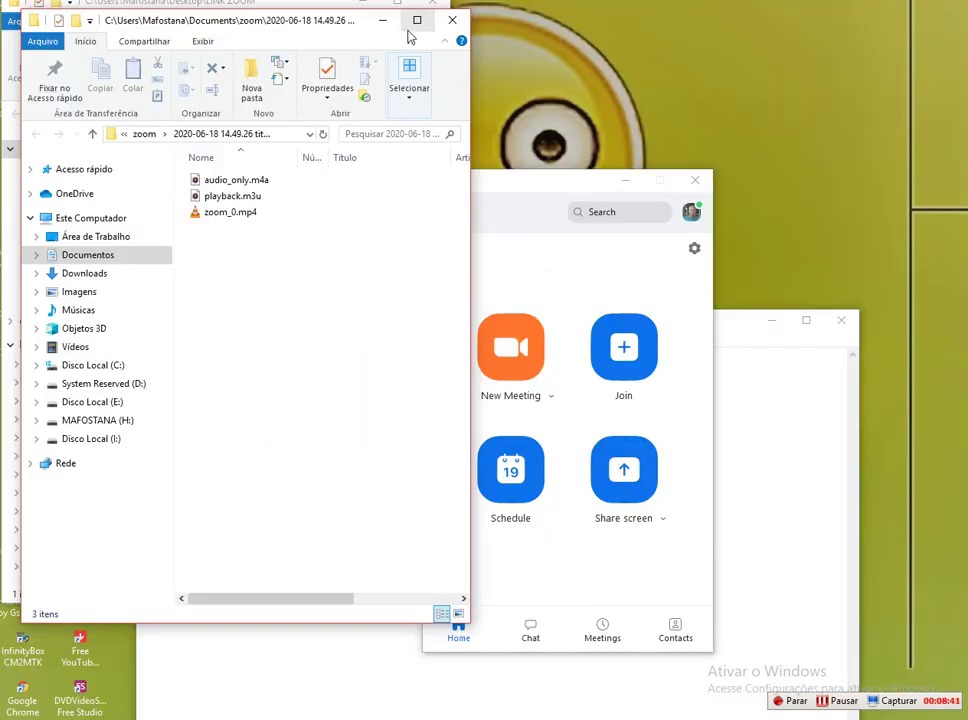
pyautogui.moveTo(530, 182); pyautogui.dragTo(623, 100)
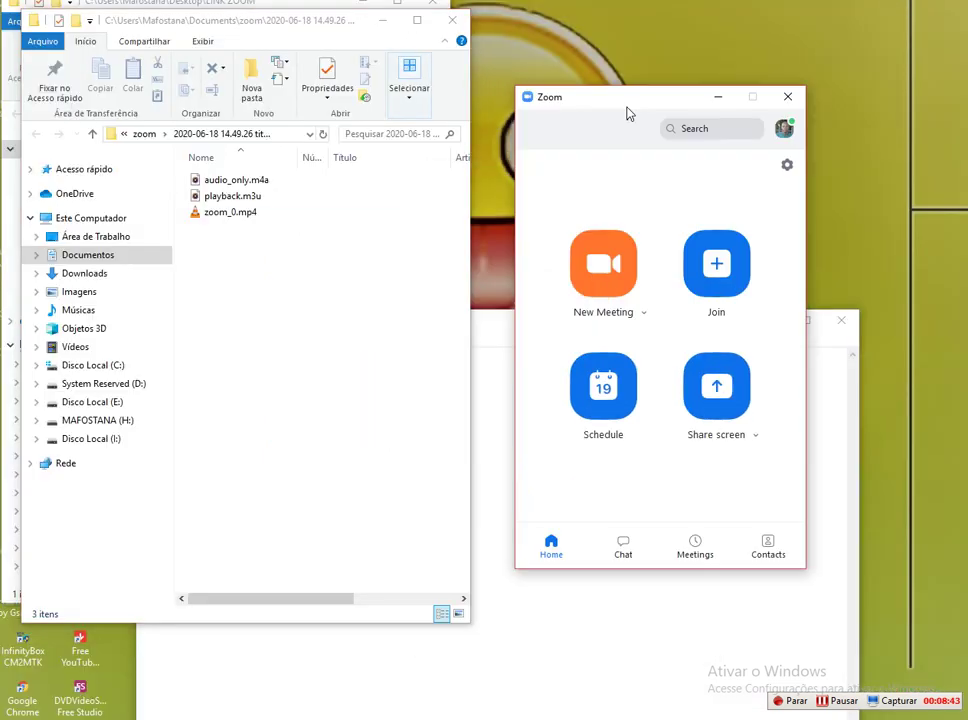
pyautogui.click(720, 300)
pyautogui.click(595, 326)
pyautogui.click(512, 366)
pyautogui.click(497, 456)
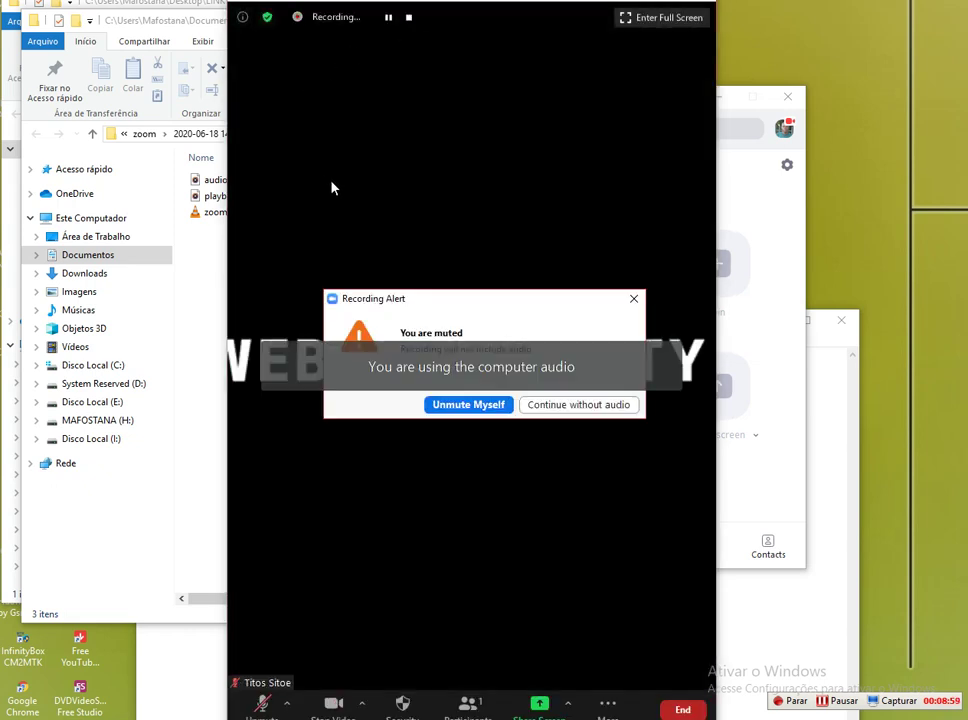
pyautogui.click(478, 405)
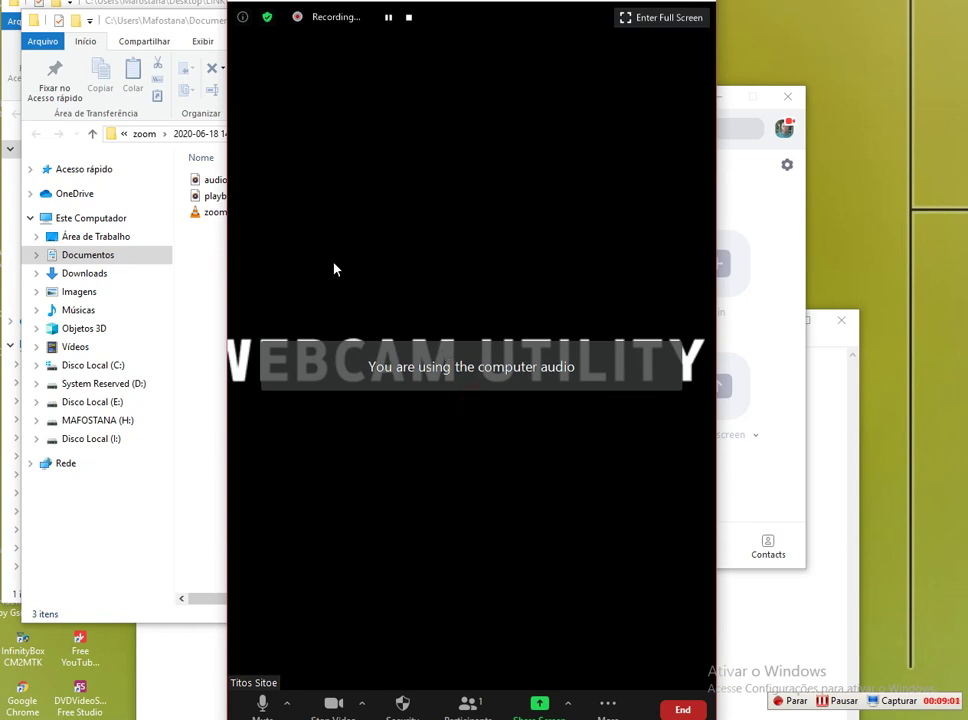
pyautogui.click(262, 703)
# Minimize the folder window holding the earlier recording files and stop the current meeting's recording
pyautogui.click(141, 15)
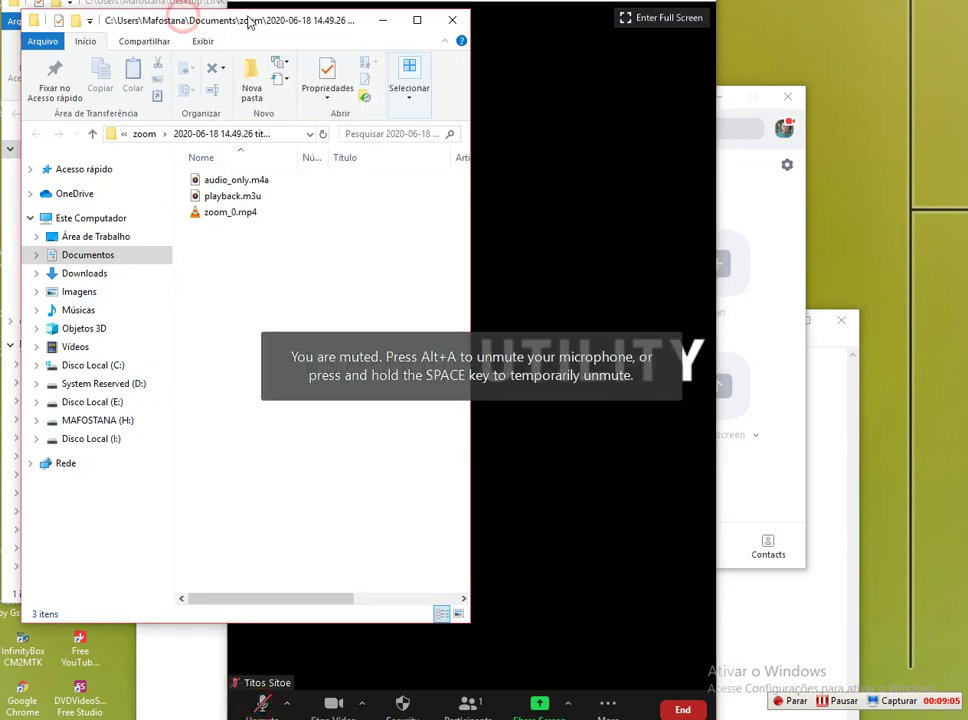
pyautogui.click(384, 20)
pyautogui.doubleClick(391, 22)
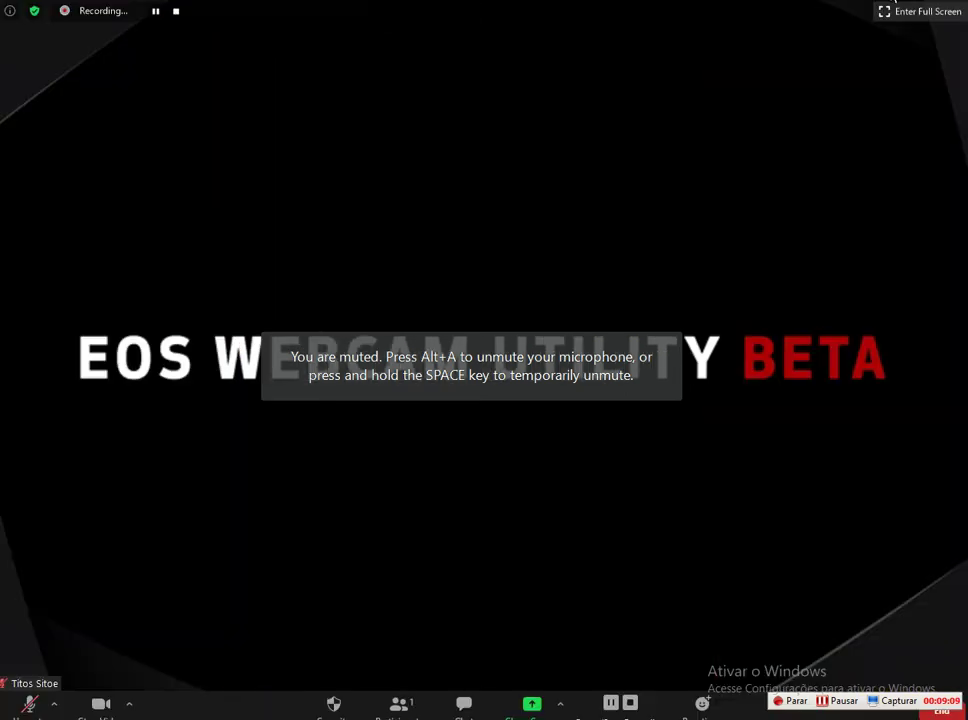
pyautogui.doubleClick(692, 5)
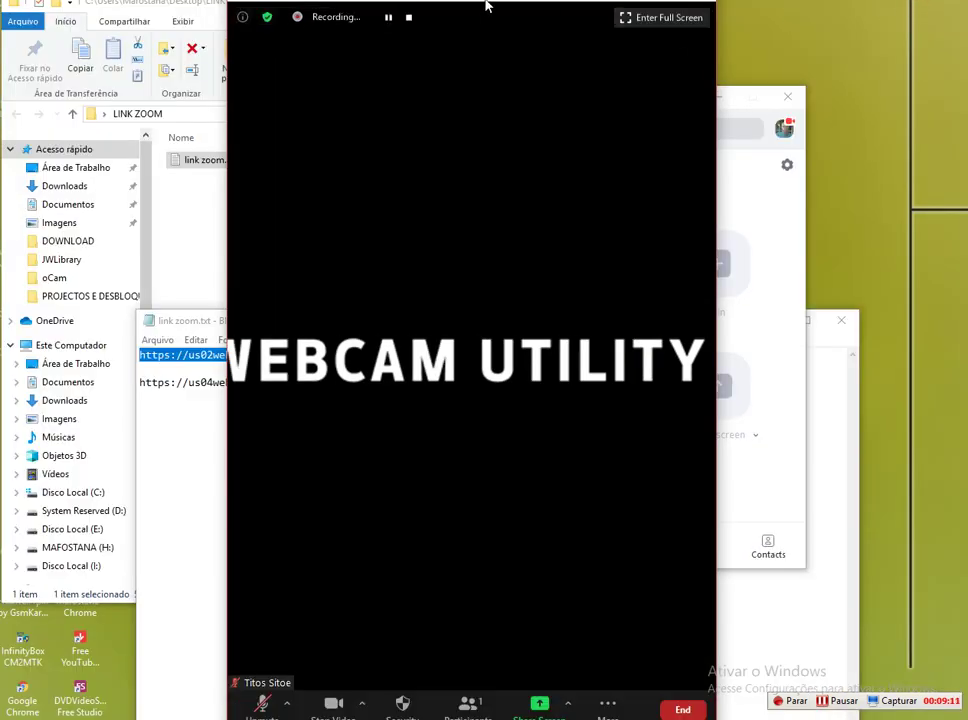
pyautogui.click(412, 17)
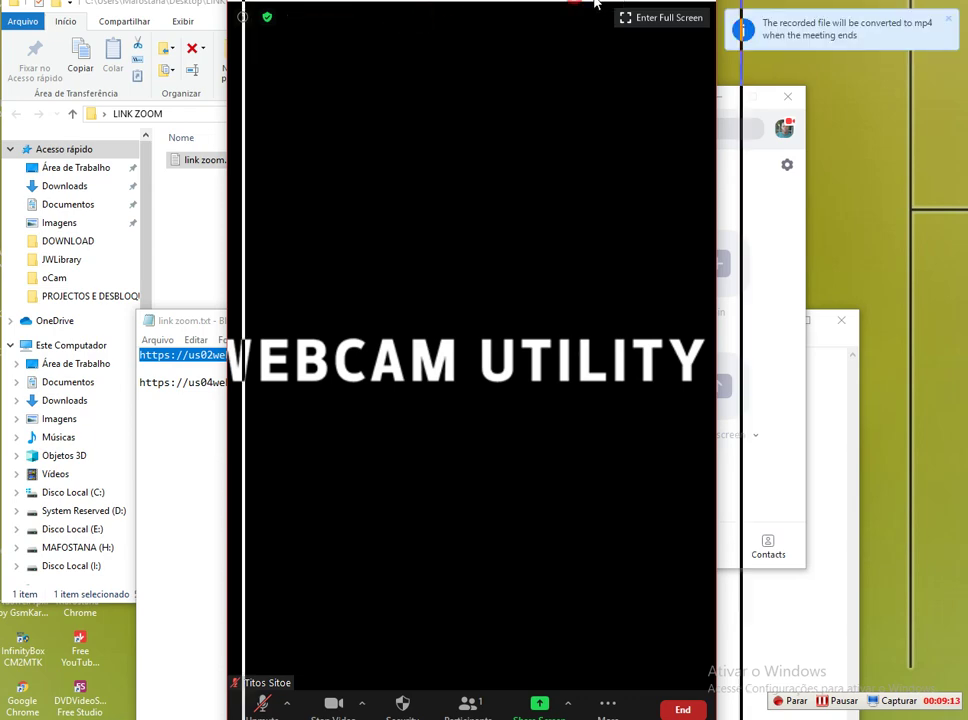
# Return the meeting window to its smaller size and move it aside to uncover the link zoom.txt note
pyautogui.doubleClick(671, 4)
pyautogui.doubleClick(671, 4)
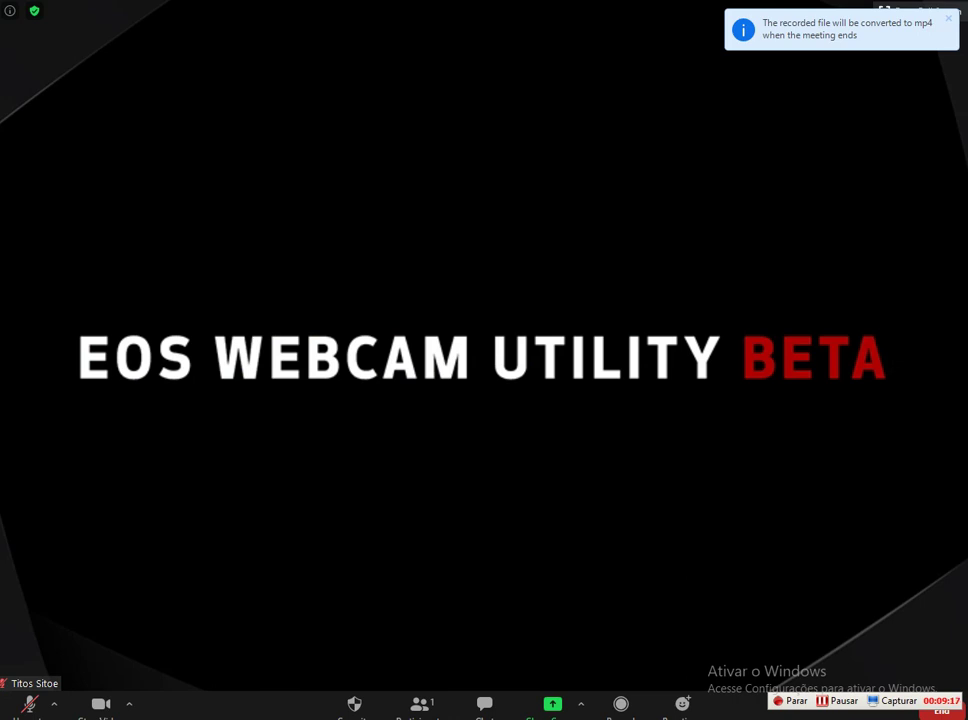
pyautogui.doubleClick(897, 6)
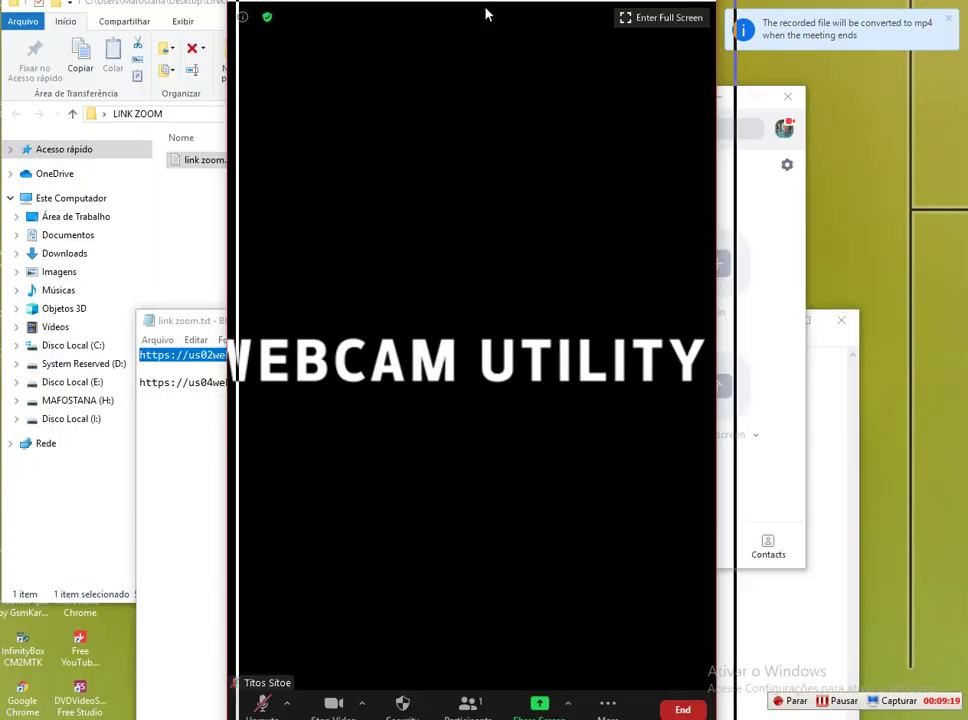
pyautogui.moveTo(476, 8); pyautogui.dragTo(647, 8)
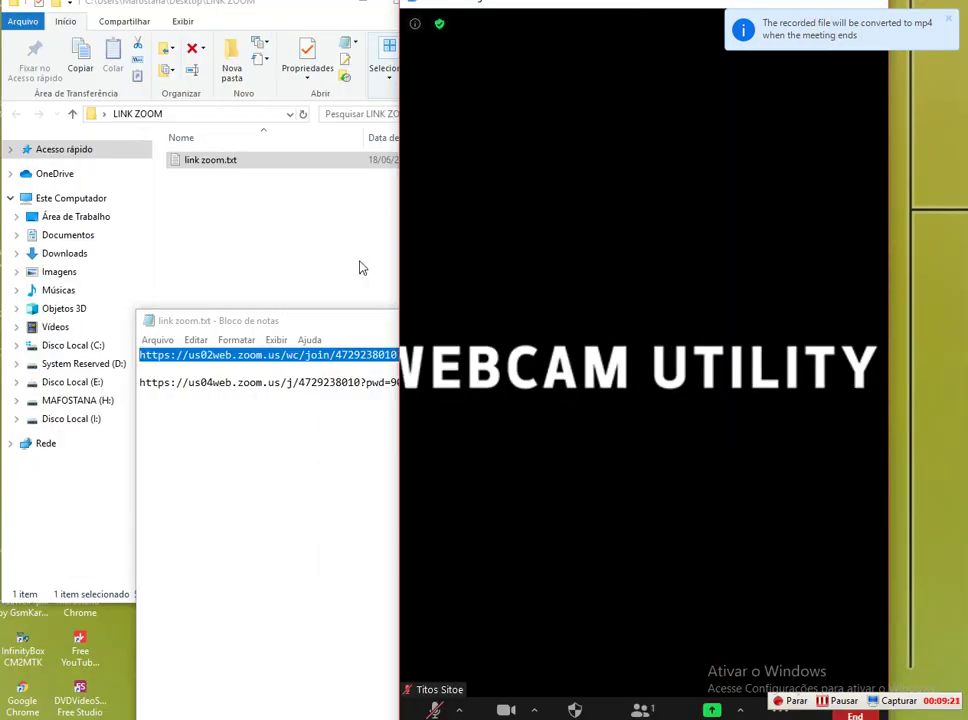
# Move and shrink the link zoom.txt window to fit both links, and place the meeting window beside it
pyautogui.moveTo(324, 326); pyautogui.dragTo(216, 216)
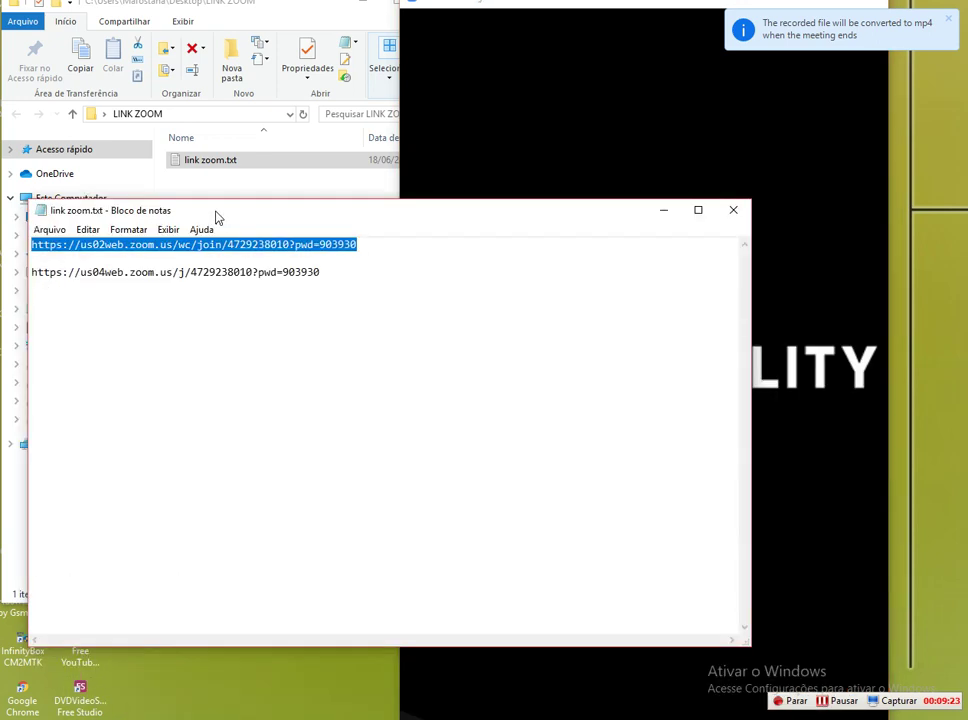
pyautogui.moveTo(743, 641); pyautogui.dragTo(301, 545)
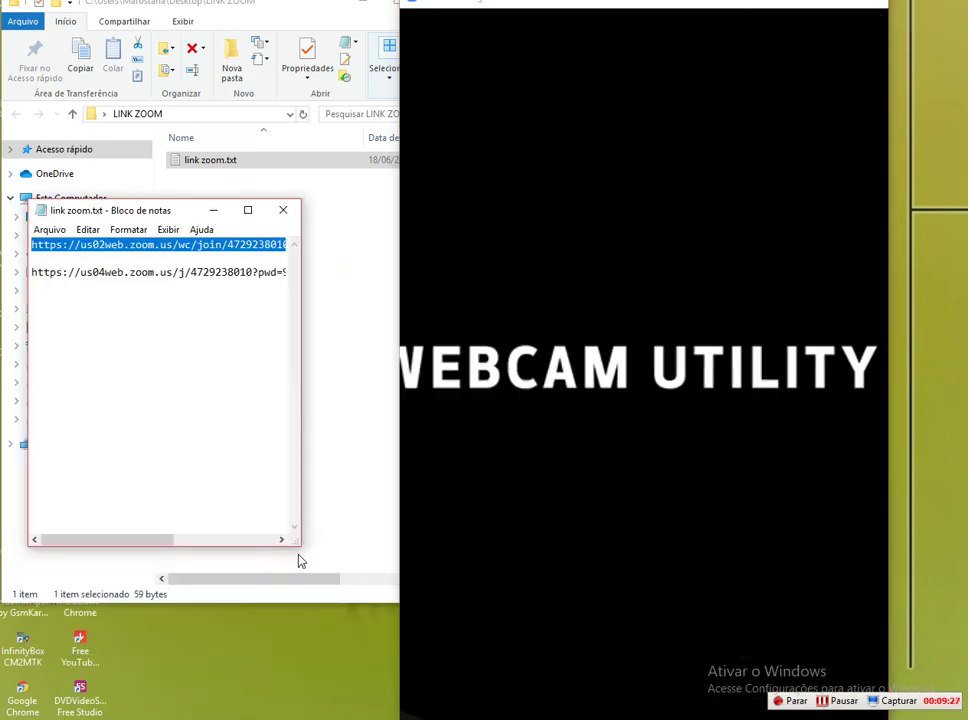
pyautogui.moveTo(298, 545); pyautogui.dragTo(430, 555)
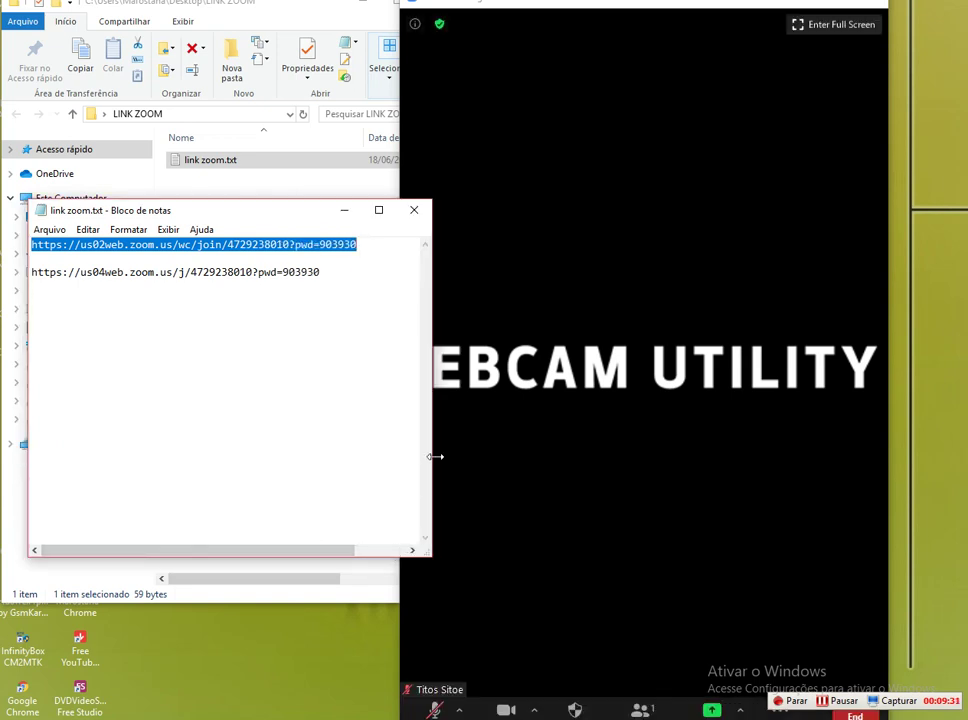
pyautogui.click(595, 10)
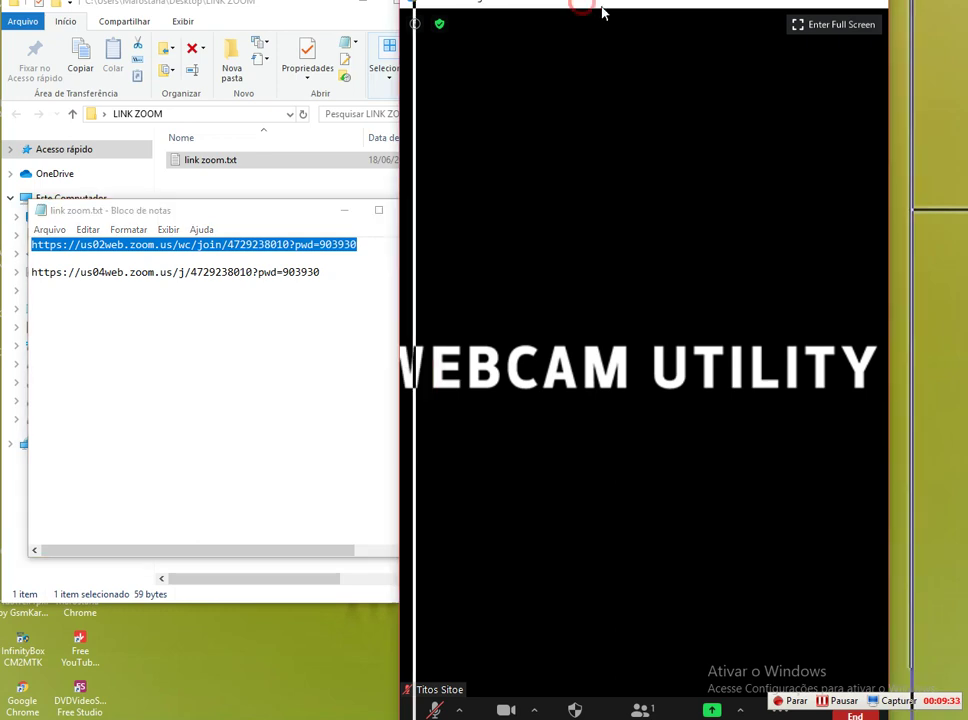
pyautogui.moveTo(637, 17); pyautogui.dragTo(659, 7)
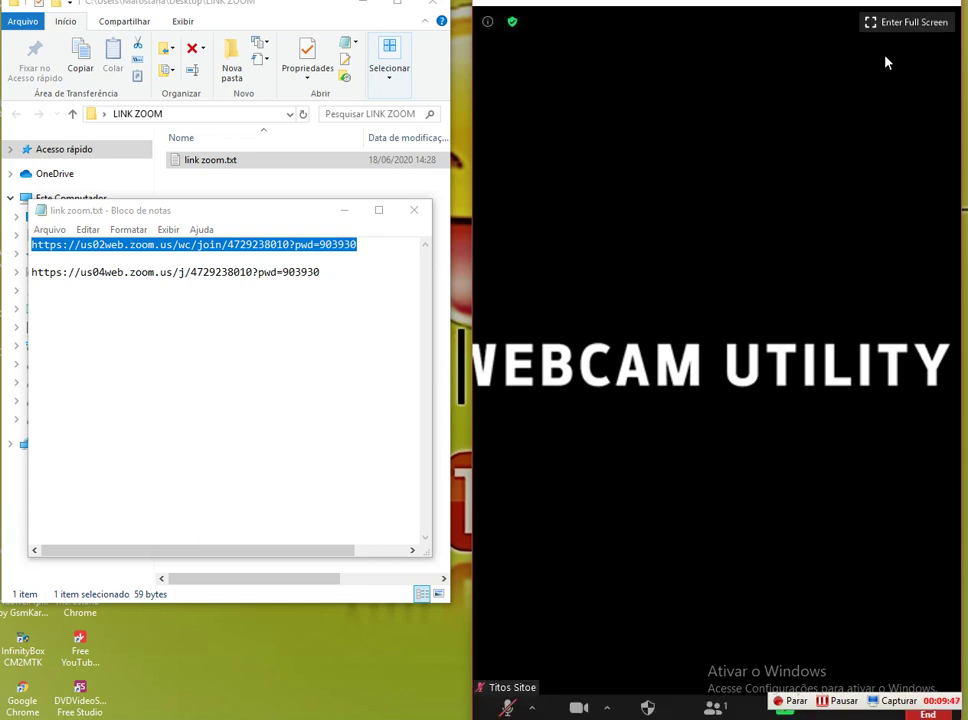
# Maximize the meeting window, inspect the participant invitation options, and open the meeting information
pyautogui.doubleClick(905, 3)
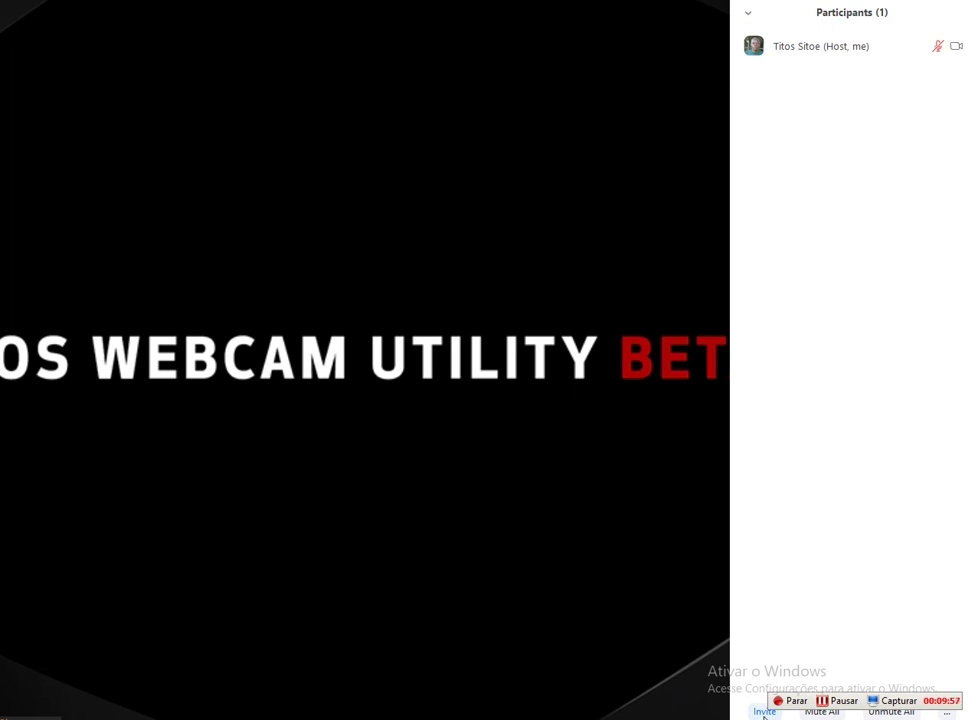
pyautogui.click(764, 712)
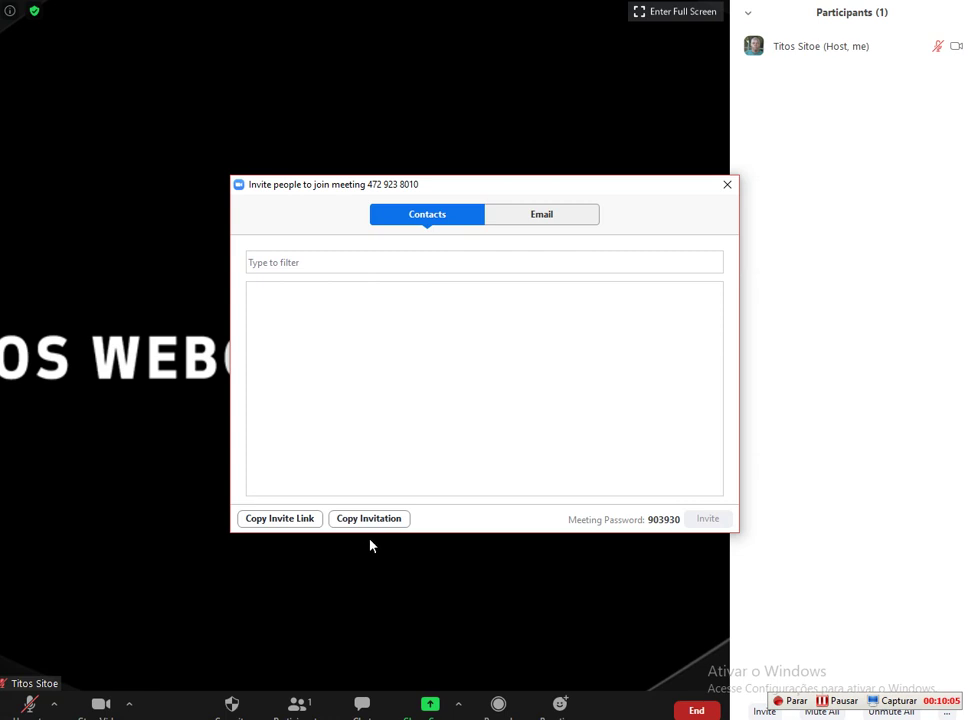
pyautogui.click(728, 188)
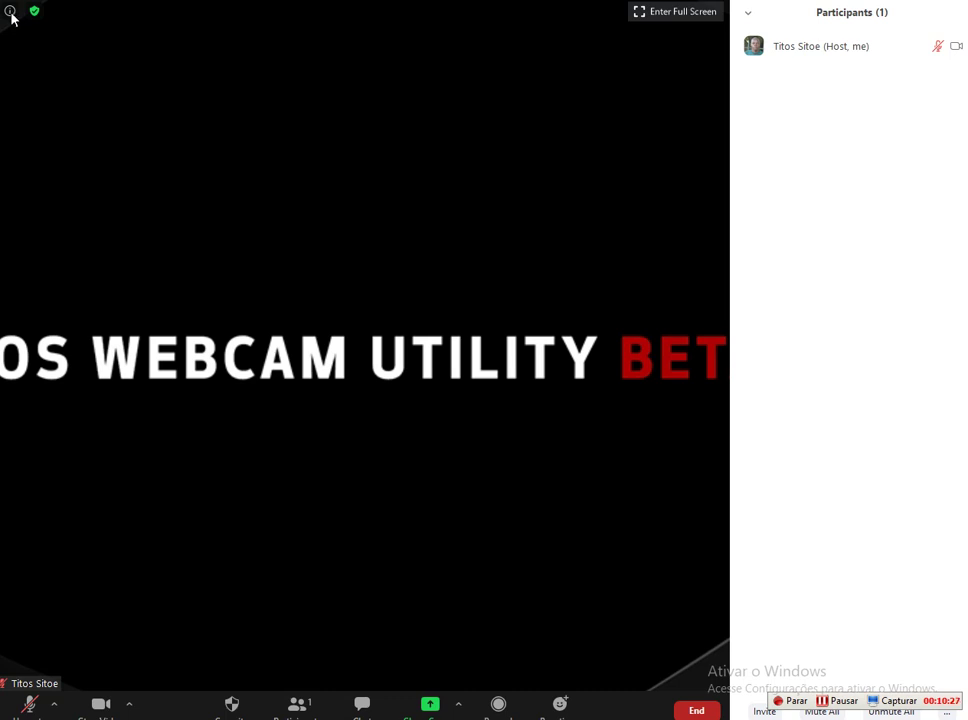
pyautogui.click(10, 12)
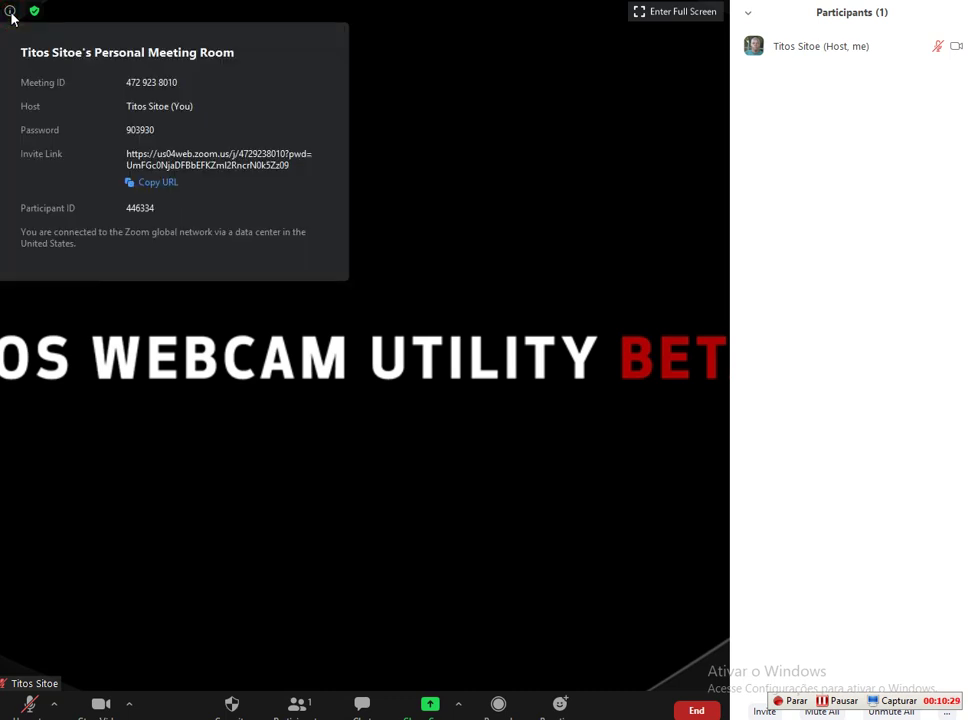